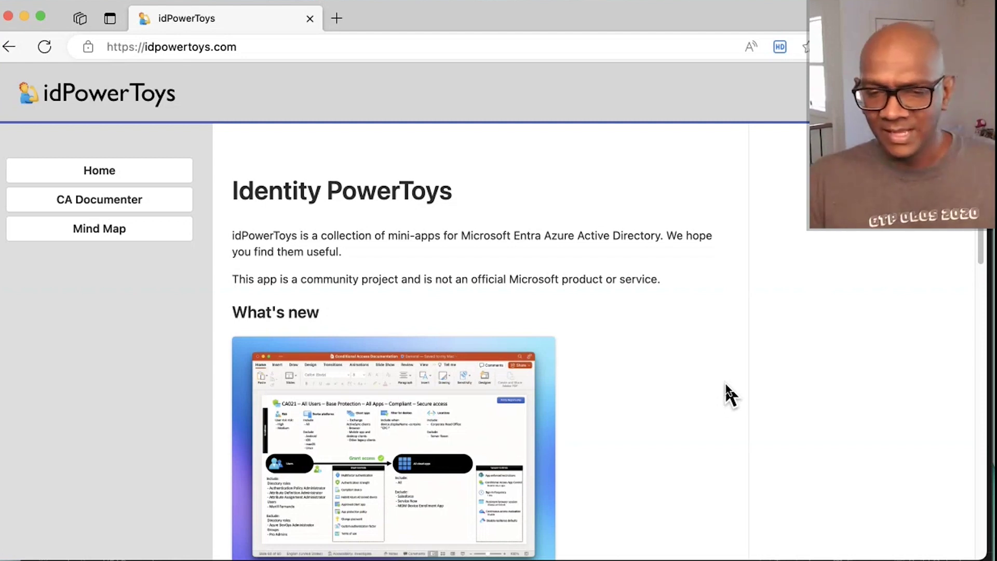
# Step: Scroll to the Conditional Access Documenter card and launch the tool with Try it out
pyautogui.scroll(-3, 711, 359)
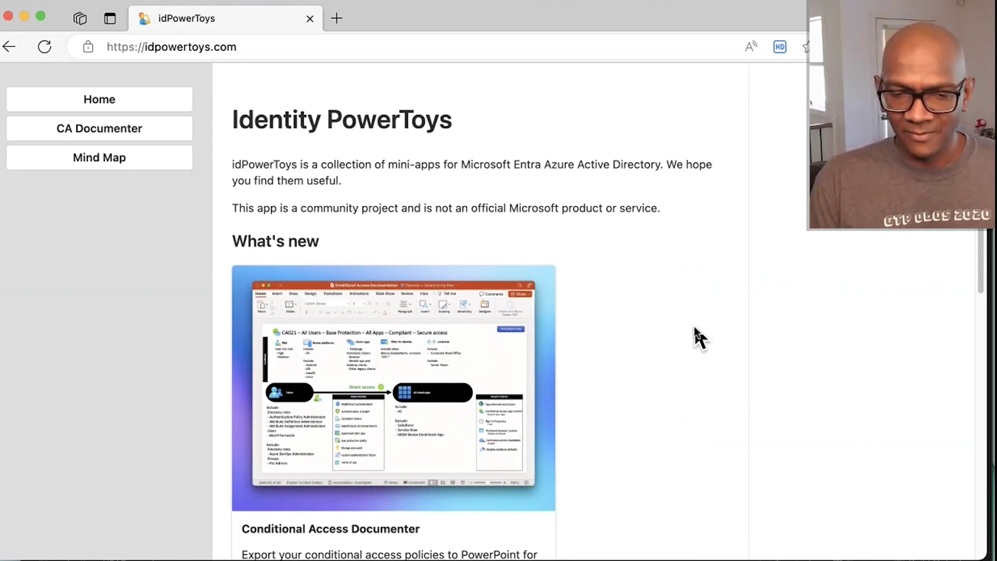
pyautogui.scroll(-3, 681, 332)
pyautogui.scroll(5, 681, 332)
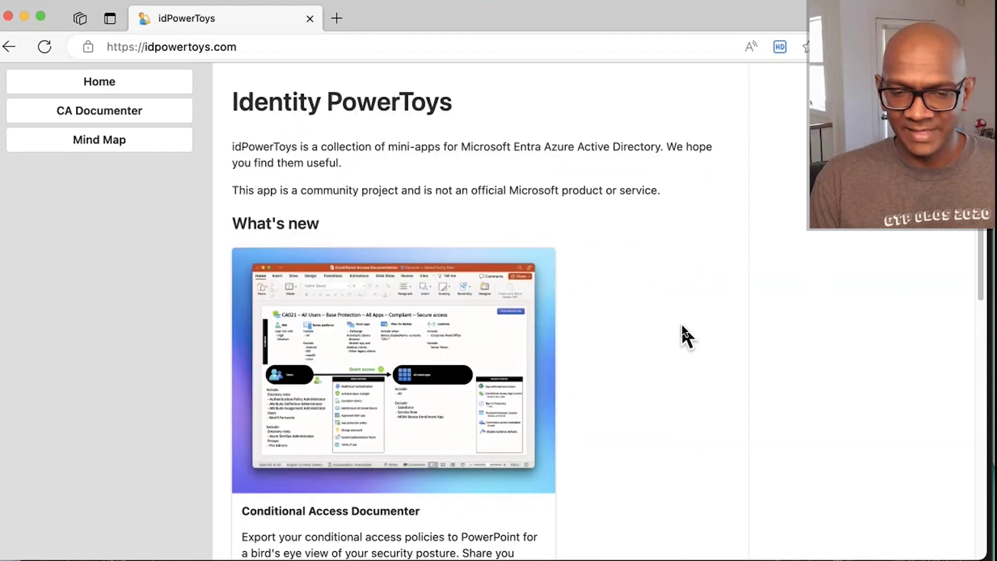
pyautogui.scroll(-10, 391, 264)
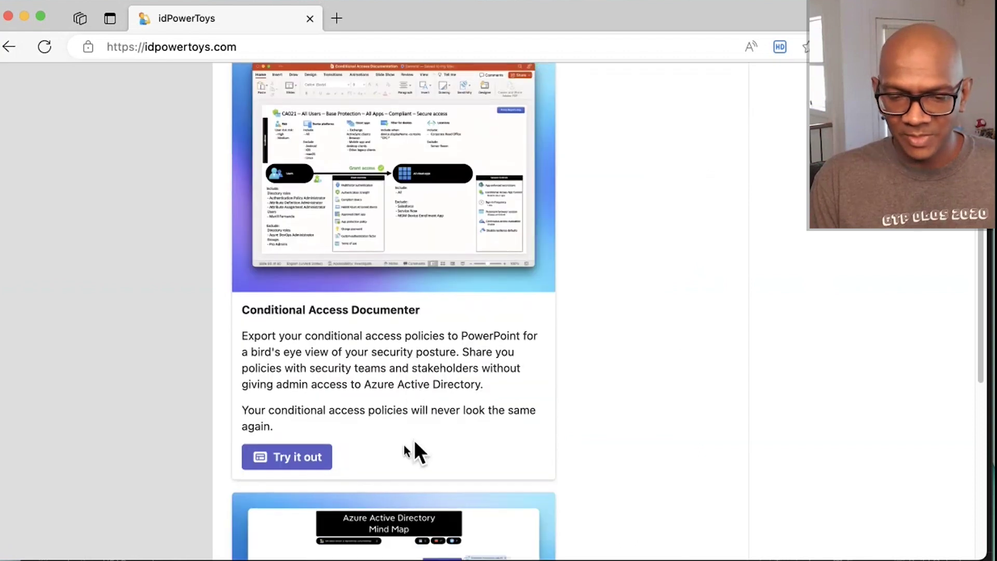
pyautogui.click(317, 461)
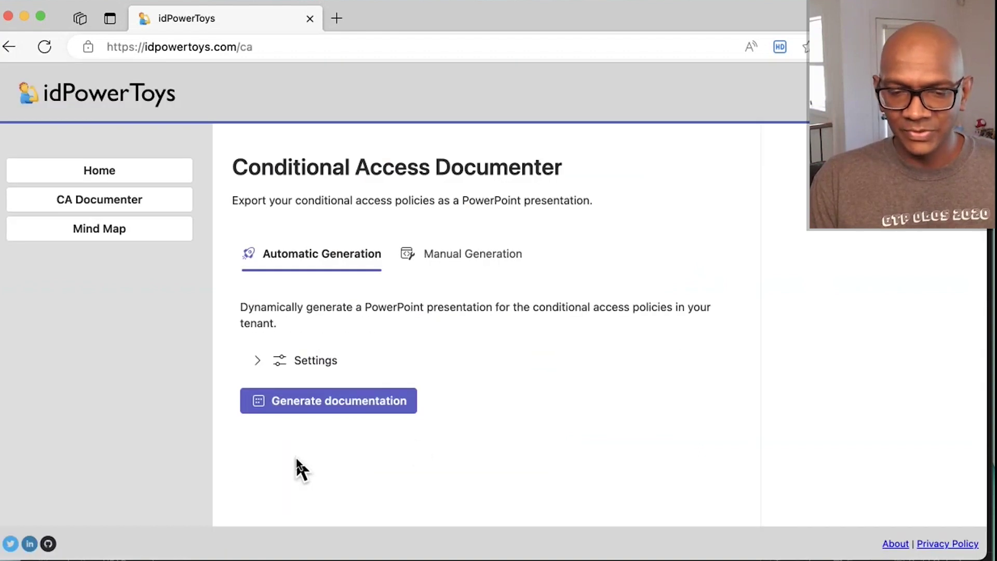
# Step: Expand the generation Settings and check the Hide PII dropdown's options before closing it
pyautogui.click(307, 363)
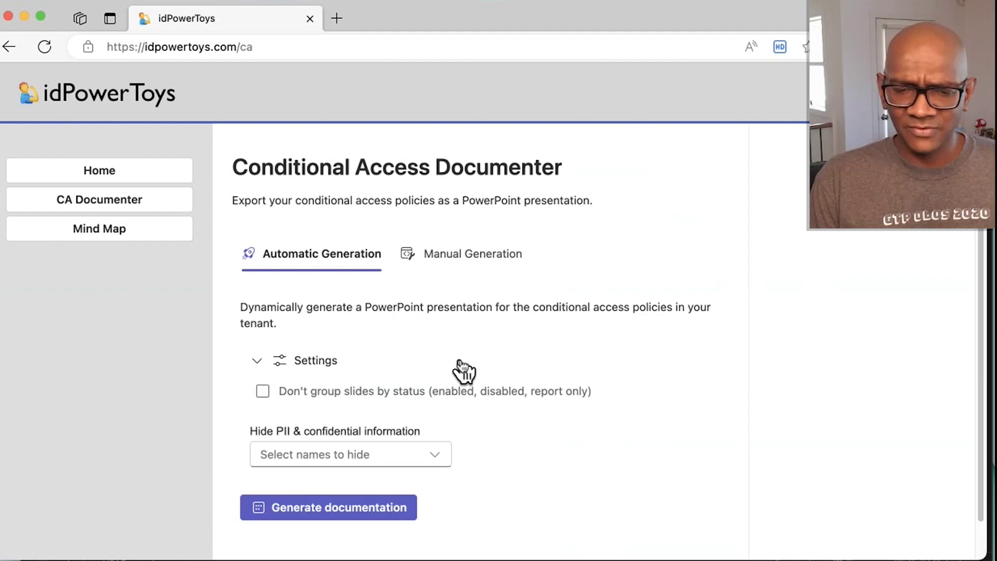
pyautogui.click(439, 458)
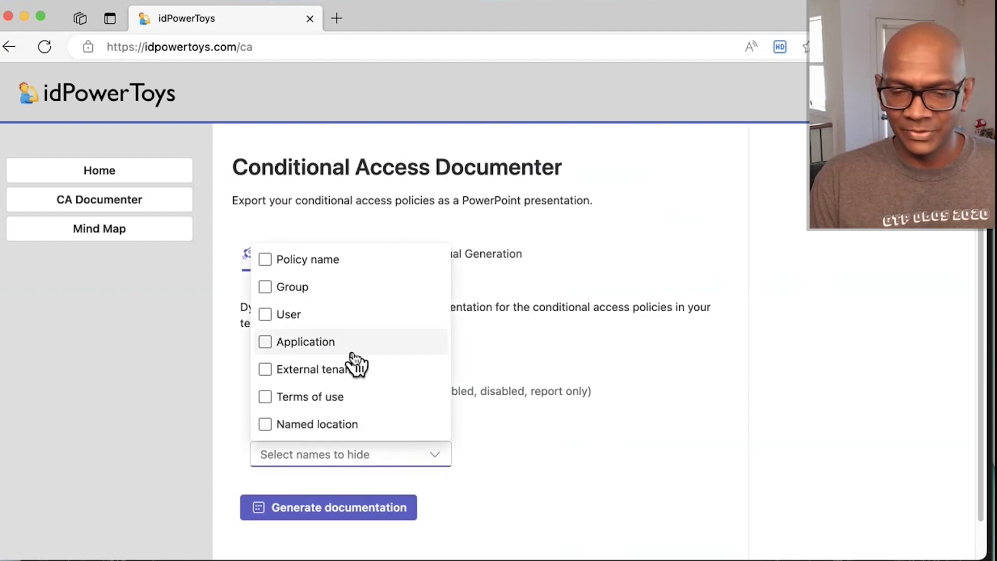
pyautogui.click(572, 415)
pyautogui.scroll(-1, 497, 421)
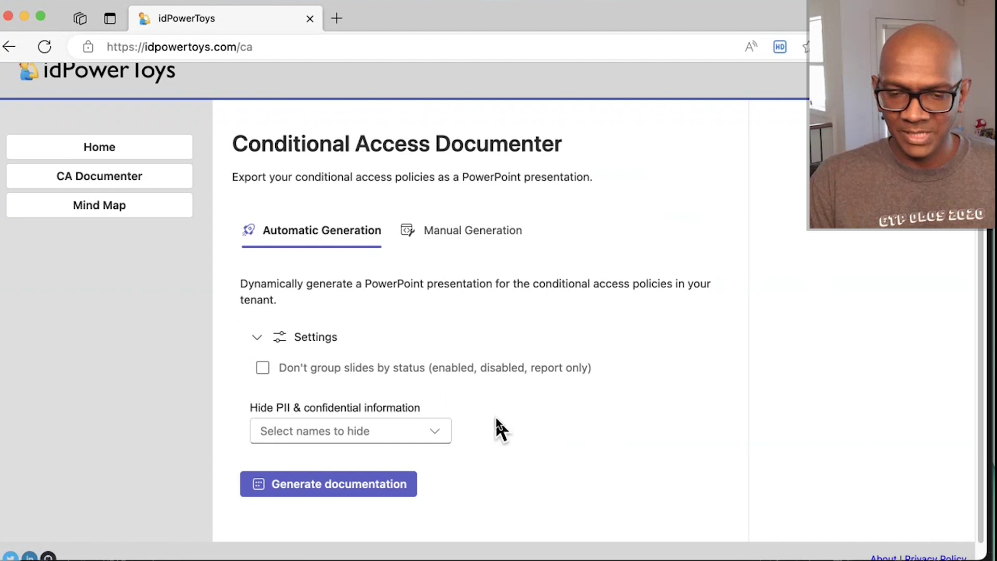
pyautogui.scroll(-1, 494, 420)
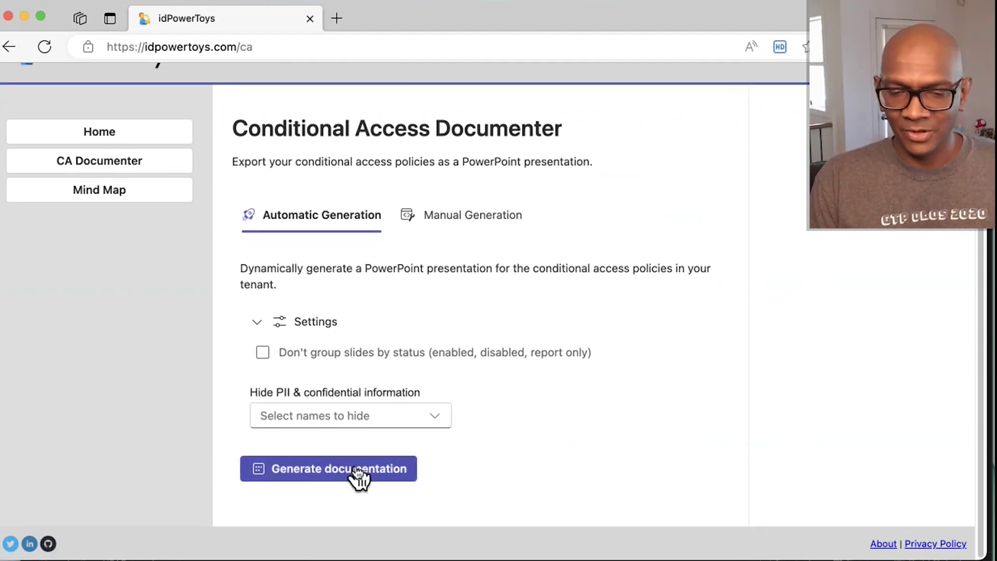
pyautogui.scroll(2, 427, 456)
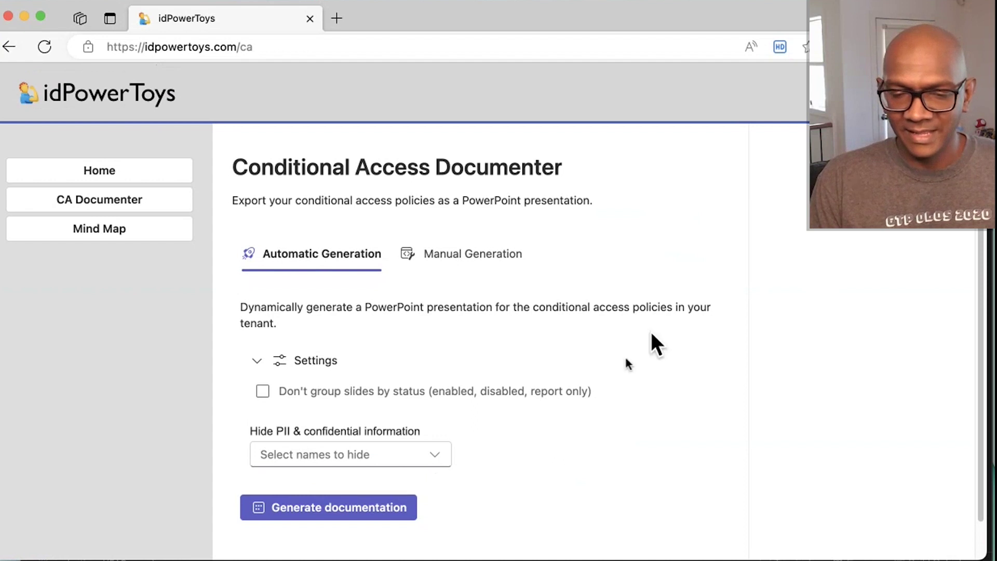
# Step: Generate the conditional access documentation deck and open the downloaded PowerPoint file
pyautogui.click(353, 514)
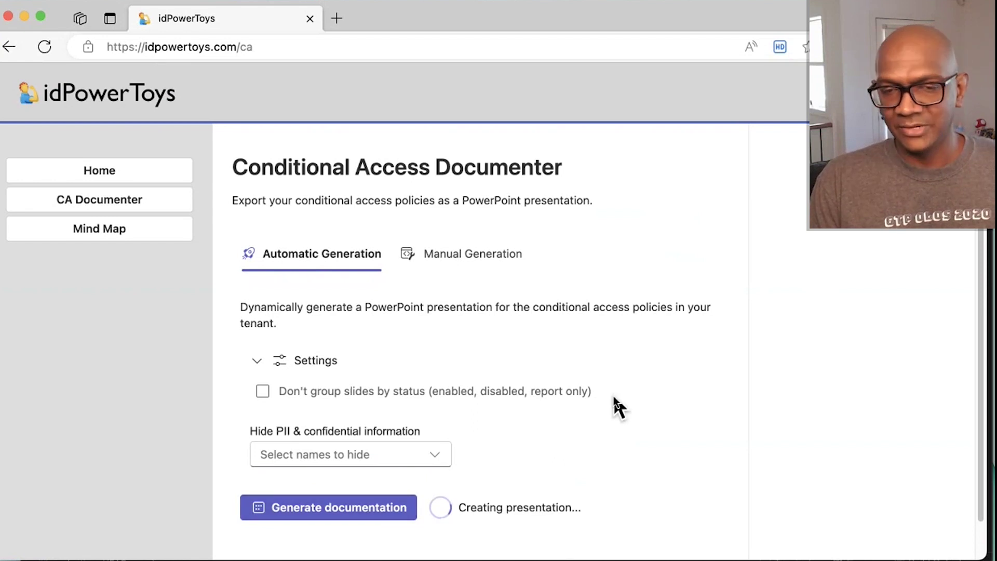
pyautogui.scroll(-1, 613, 397)
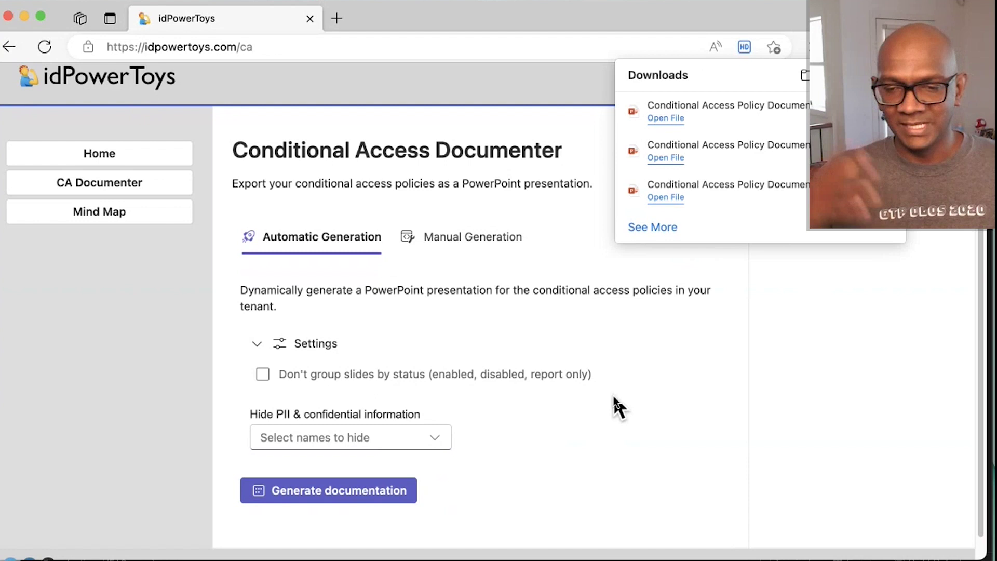
pyautogui.click(663, 118)
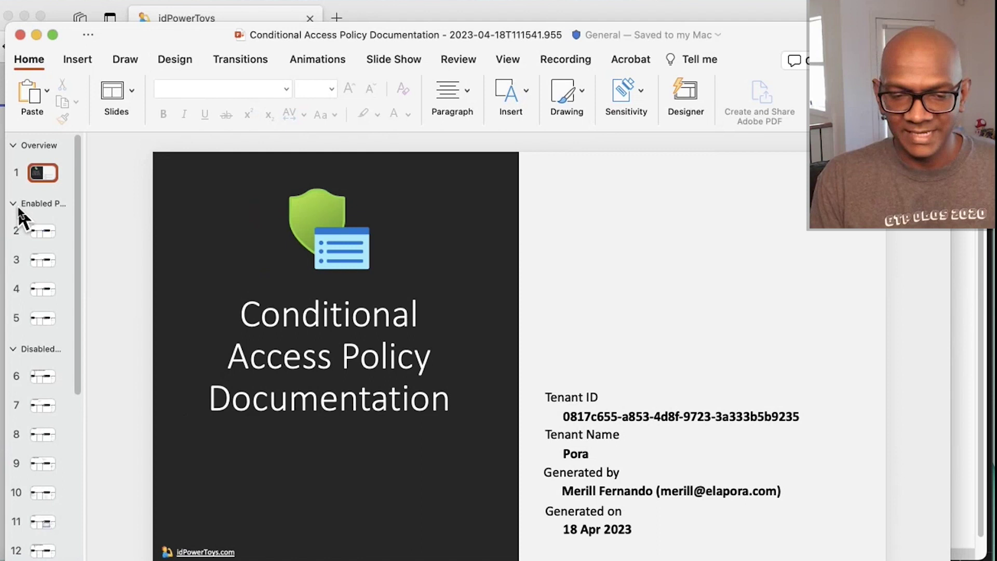
# Step: Browse the policy slides, then return to slide 15's all-users compliant device or MFA policy
pyautogui.click(38, 233)
pyautogui.scroll(-2, 38, 239)
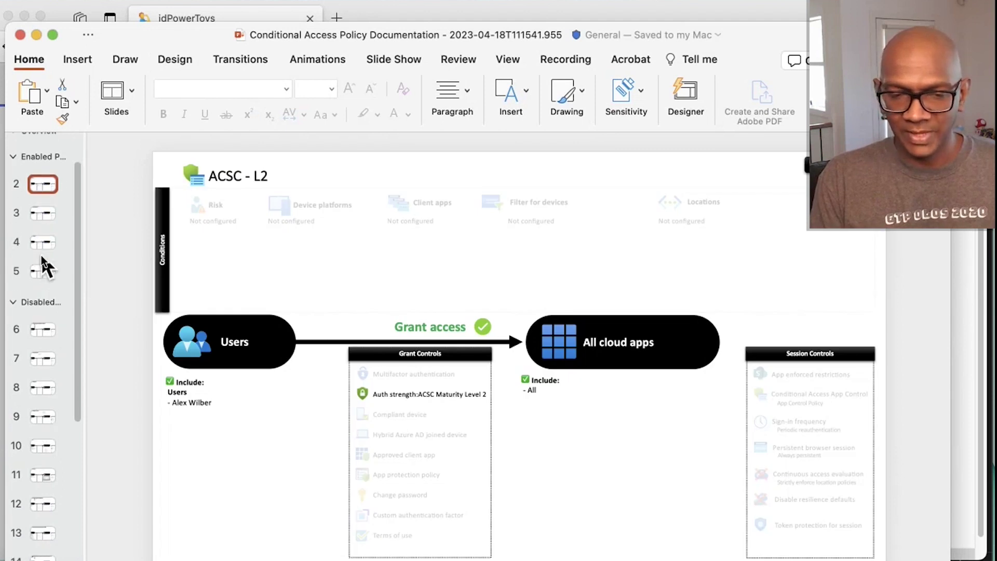
pyautogui.scroll(-10, 48, 447)
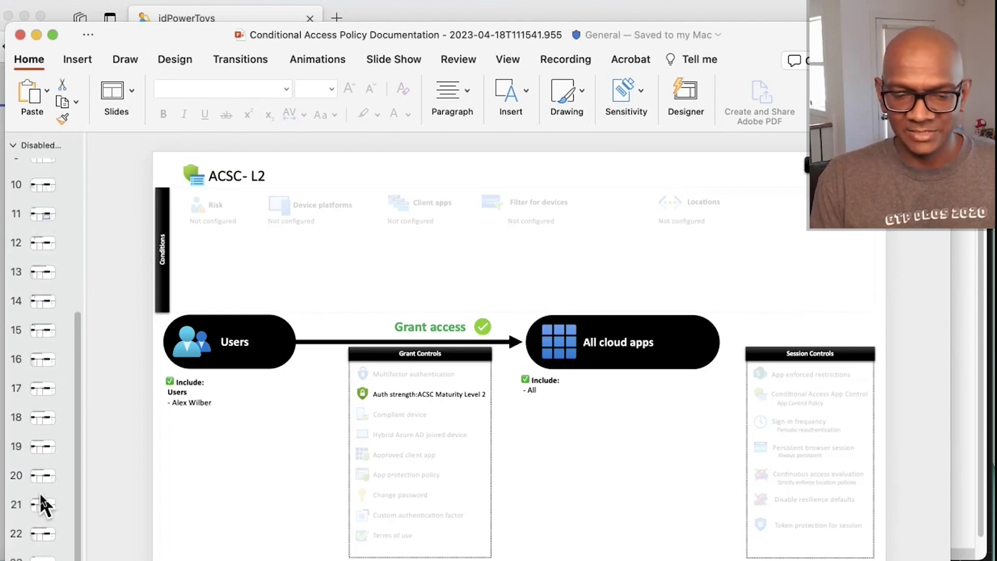
pyautogui.click(44, 507)
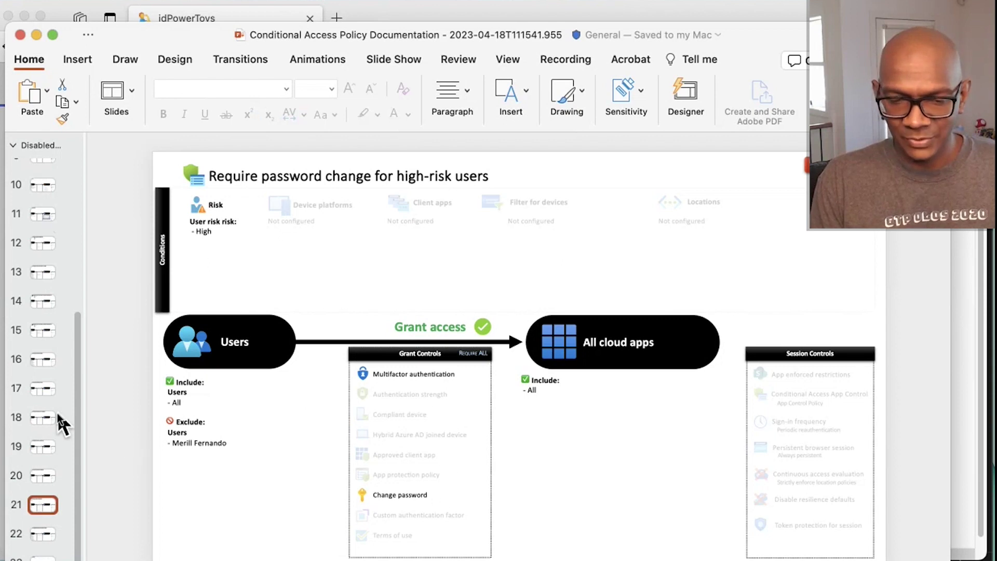
pyautogui.click(46, 426)
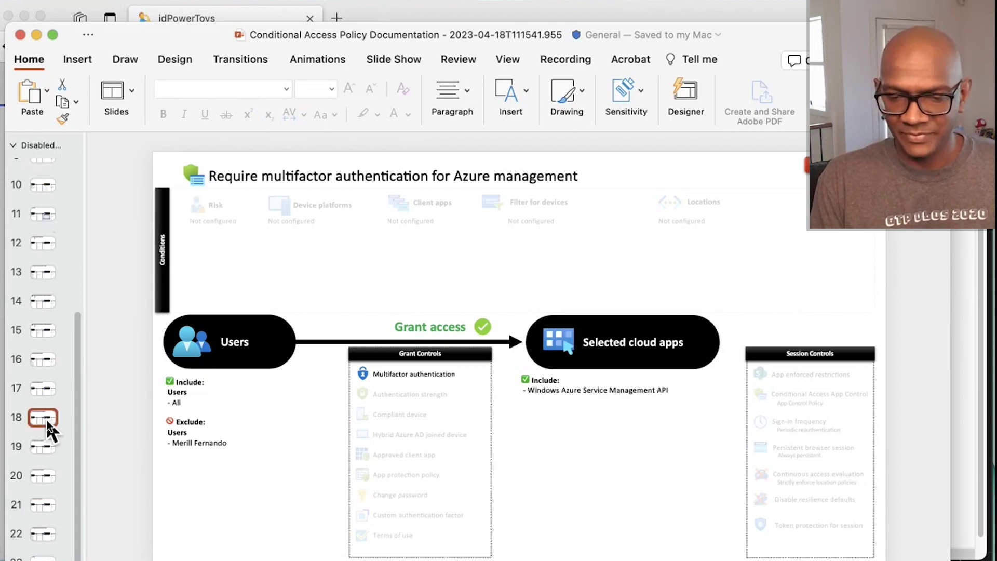
pyautogui.click(42, 357)
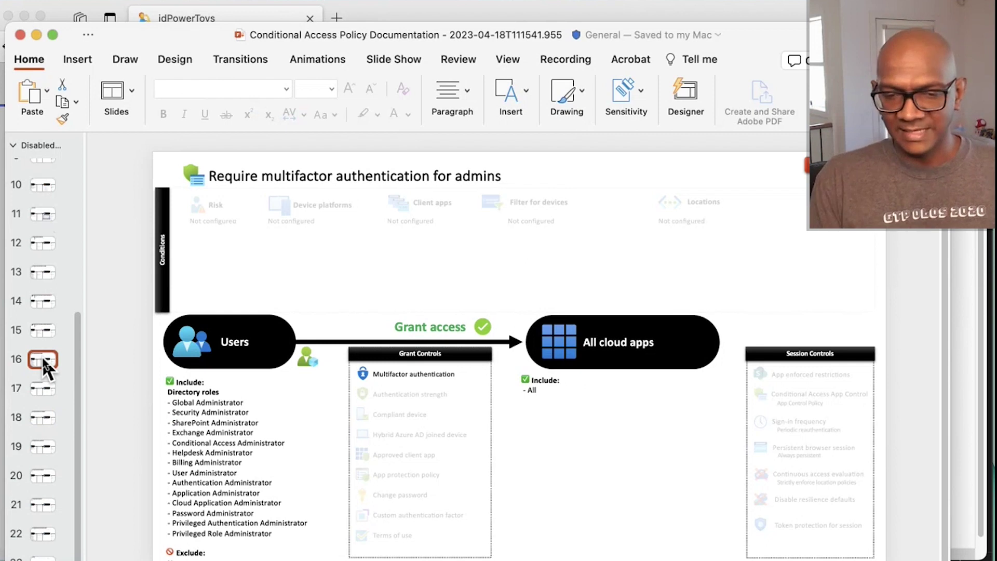
pyautogui.click(43, 330)
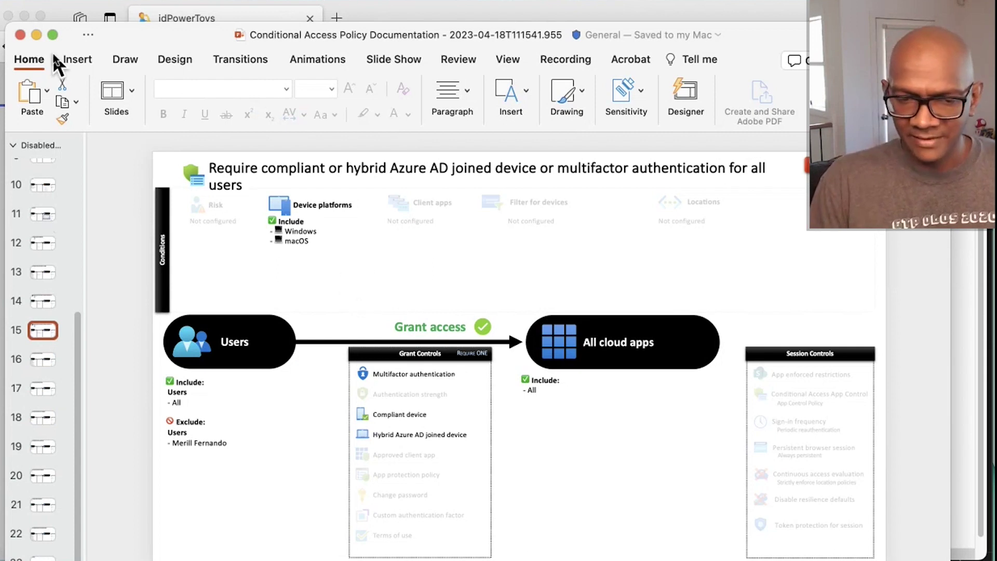
# Step: Collapse the Home ribbon so slide 15 displays larger
pyautogui.click(23, 55)
pyautogui.click(22, 55)
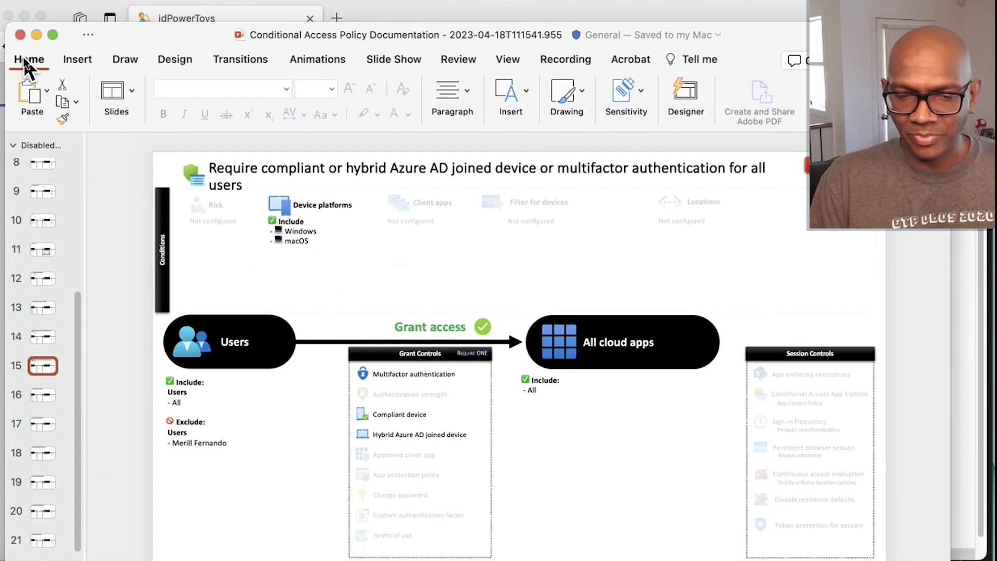
pyautogui.click(23, 54)
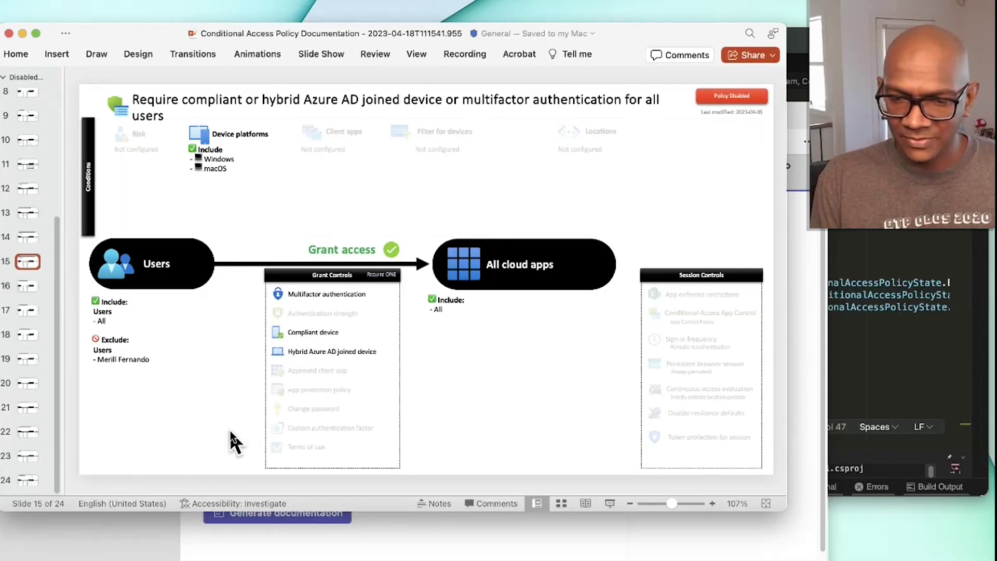
# Step: Switch to Visual Studio and scroll through GeneratePowerPoint to the ungrouped Policies branch
pyautogui.hotkey('ctrl', 'Up')
pyautogui.click(755, 254)
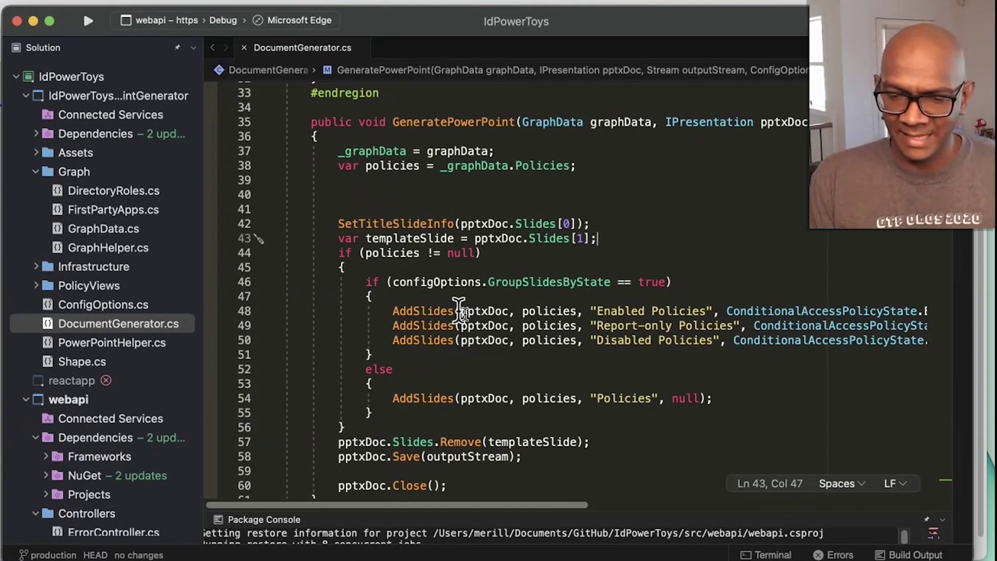
pyautogui.scroll(-1, 482, 327)
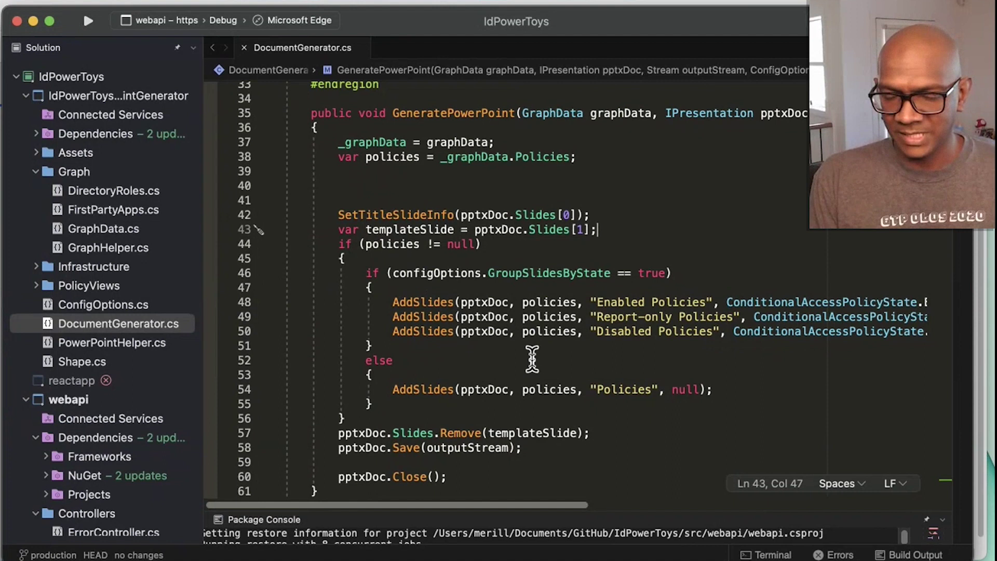
pyautogui.click(533, 376)
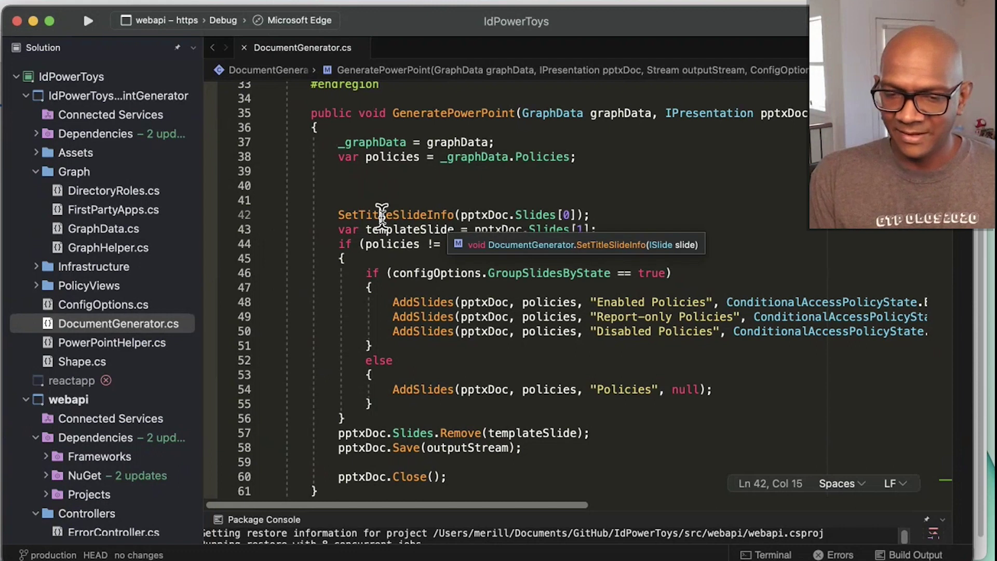
# Step: Highlight the SetTitleSlideInfo call, the policies null check, and the line saving the presentation
pyautogui.moveTo(340, 214); pyautogui.dragTo(558, 207)
pyautogui.click(481, 244)
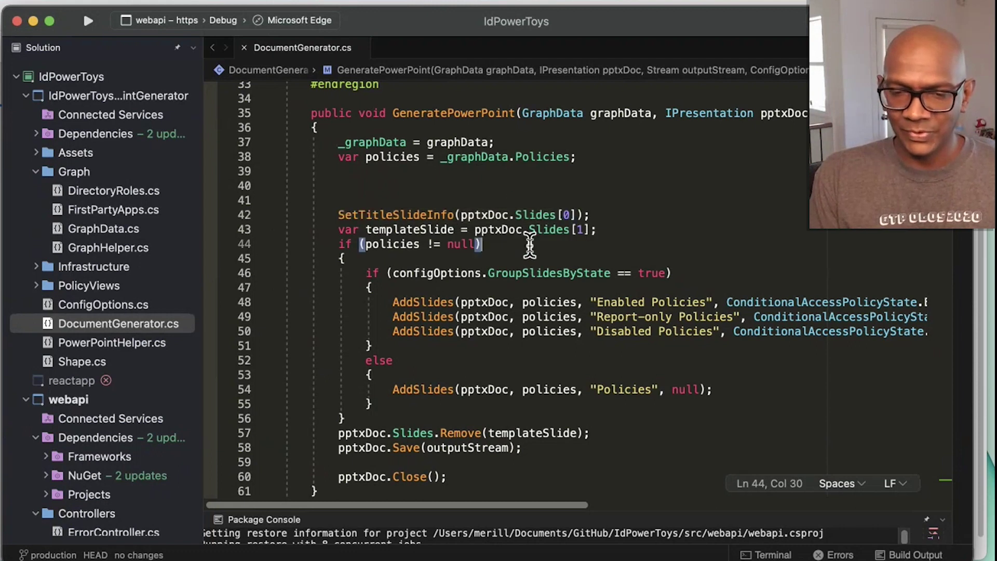
pyautogui.scroll(-2, 529, 240)
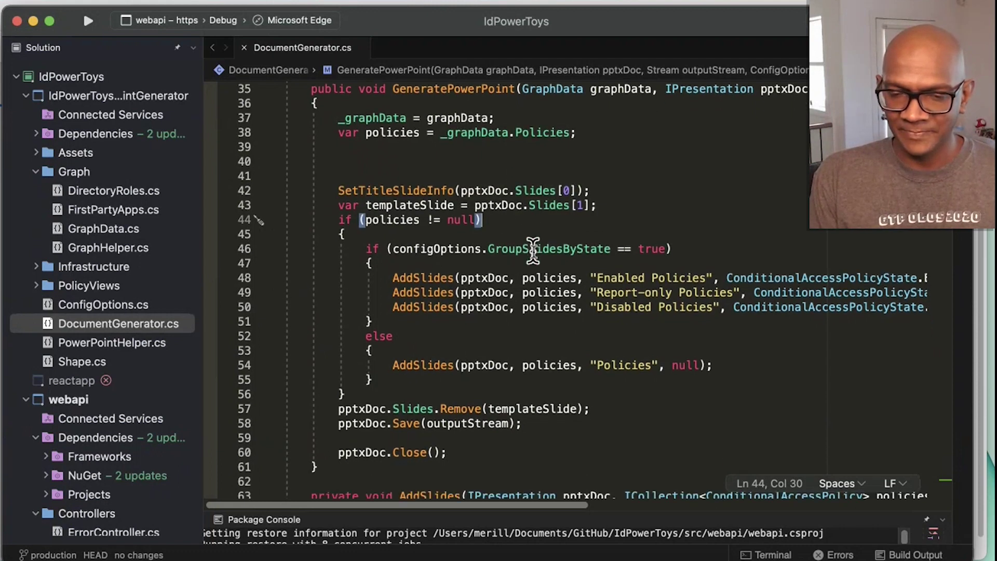
pyautogui.scroll(-3, 622, 340)
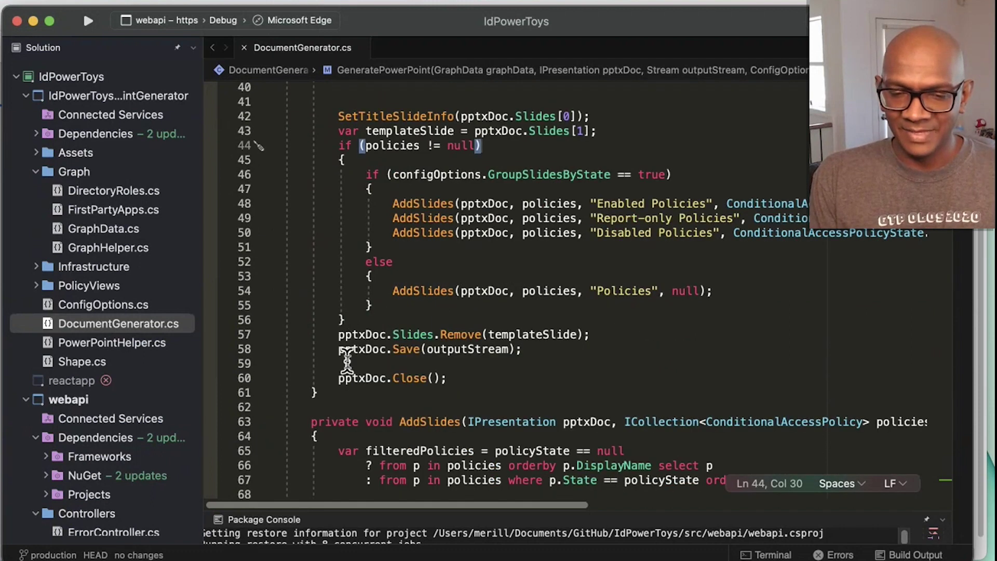
pyautogui.click(555, 350)
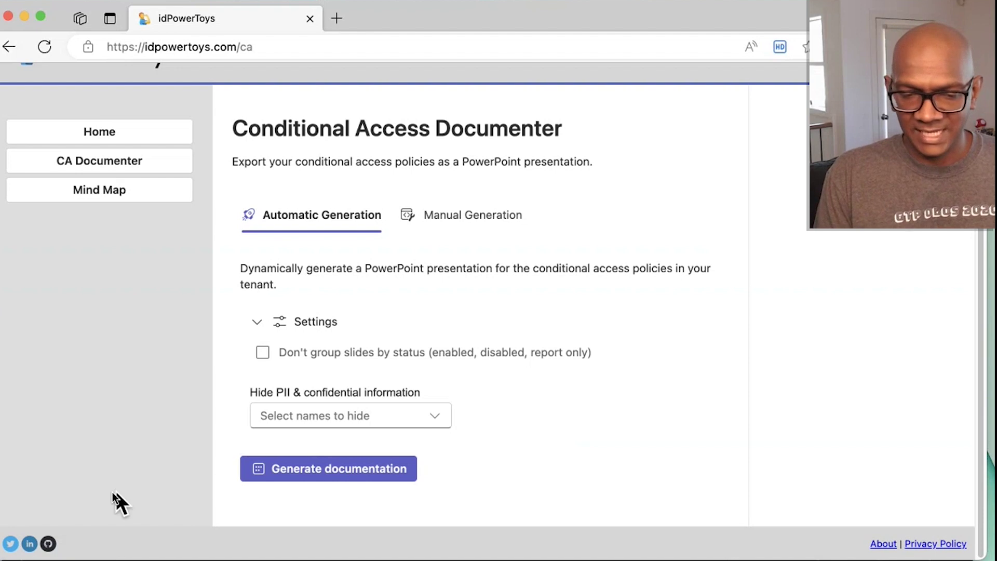
# Step: Go from the footer GitHub icon via Repositories to idPowerToys and scroll to its README
pyautogui.click(48, 544)
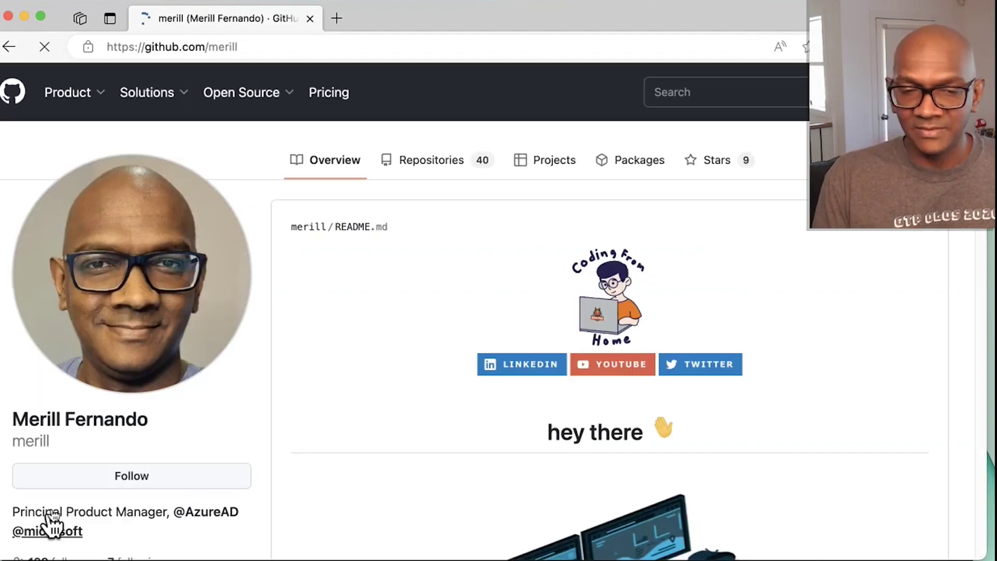
pyautogui.click(424, 158)
pyautogui.scroll(-2, 371, 307)
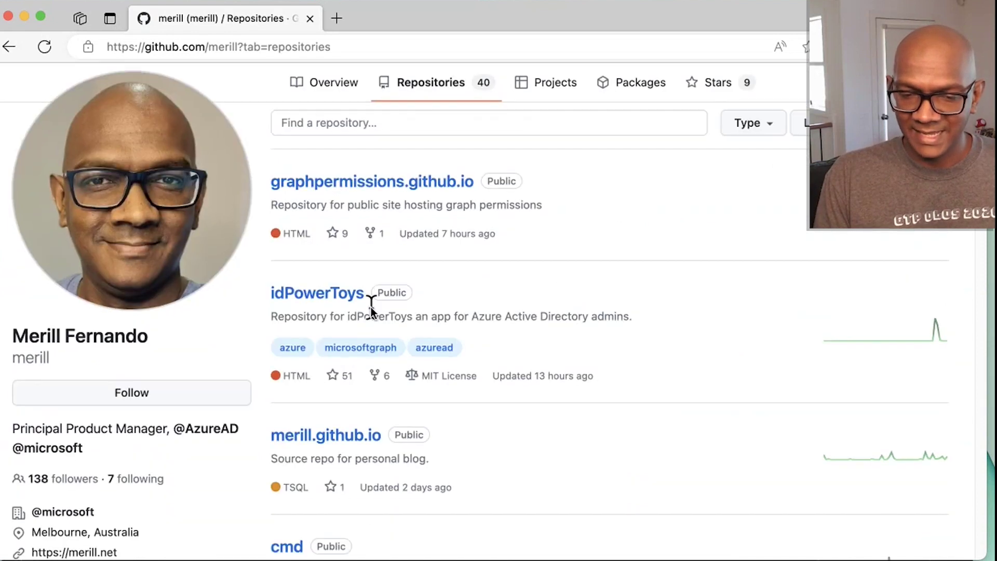
pyautogui.click(318, 305)
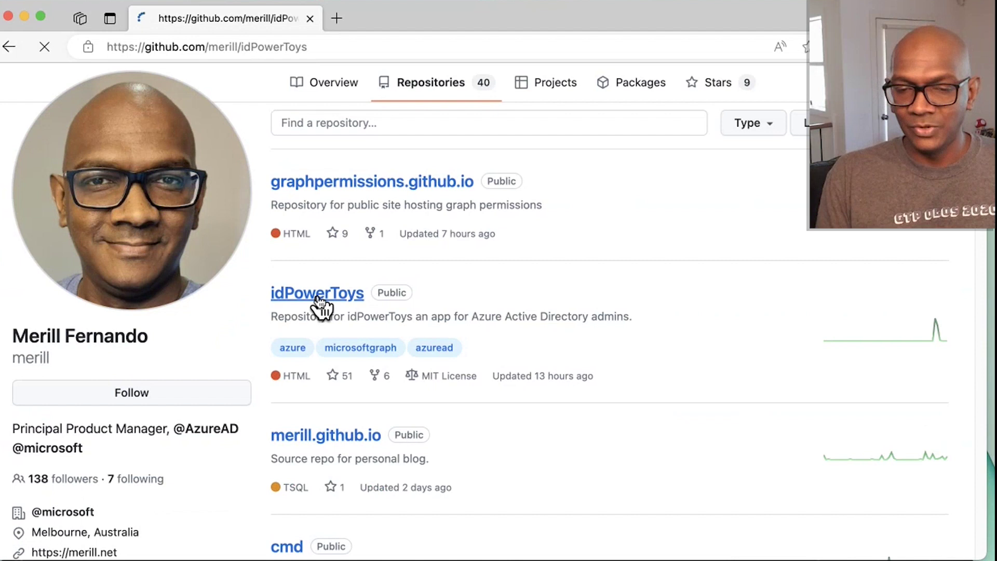
pyautogui.scroll(-1, 540, 314)
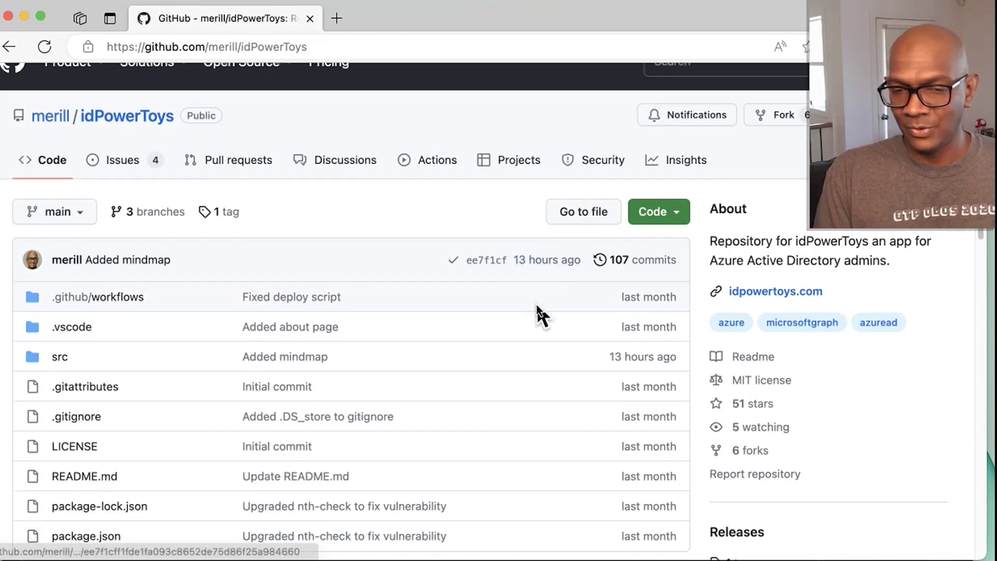
pyautogui.scroll(-3, 540, 313)
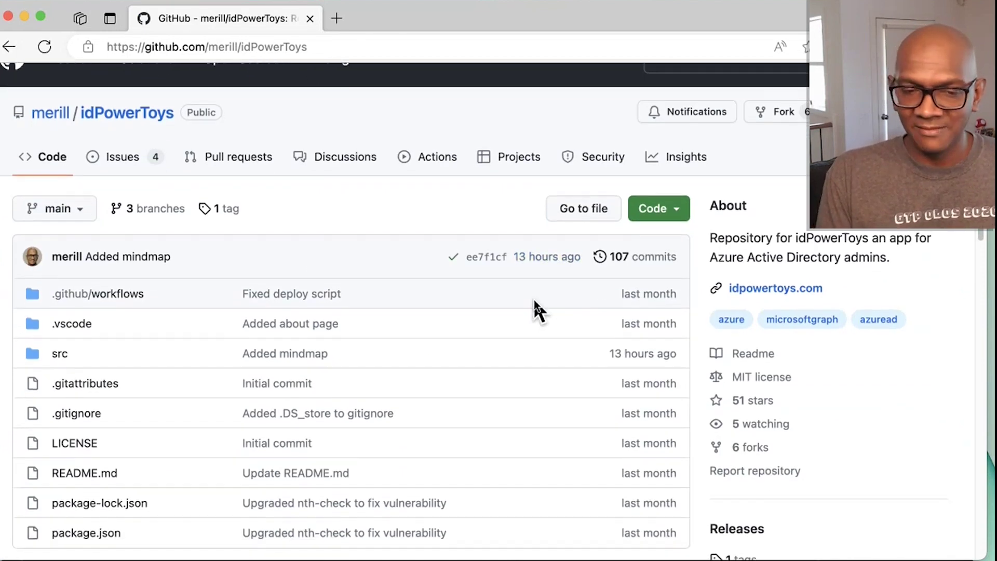
pyautogui.scroll(-1, 534, 301)
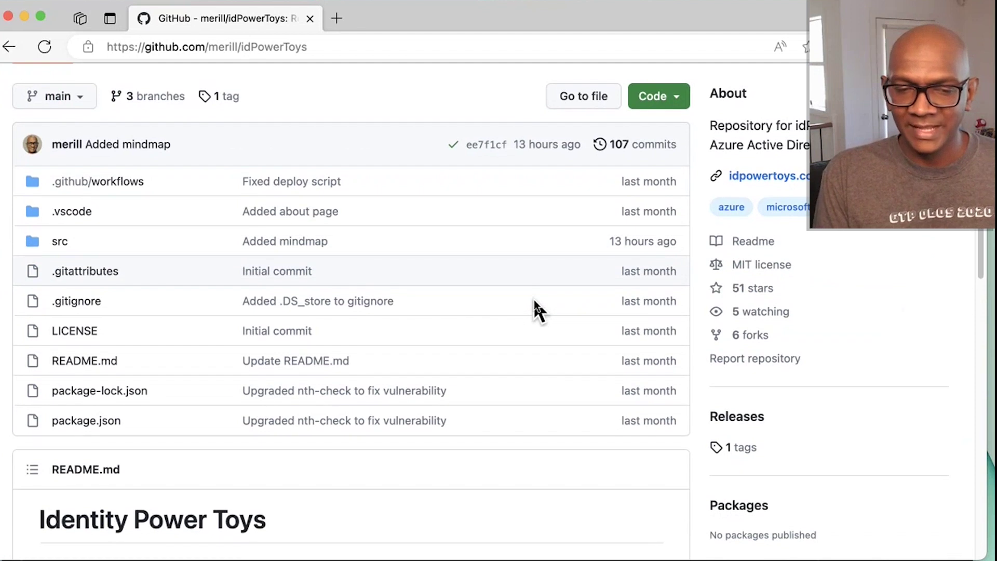